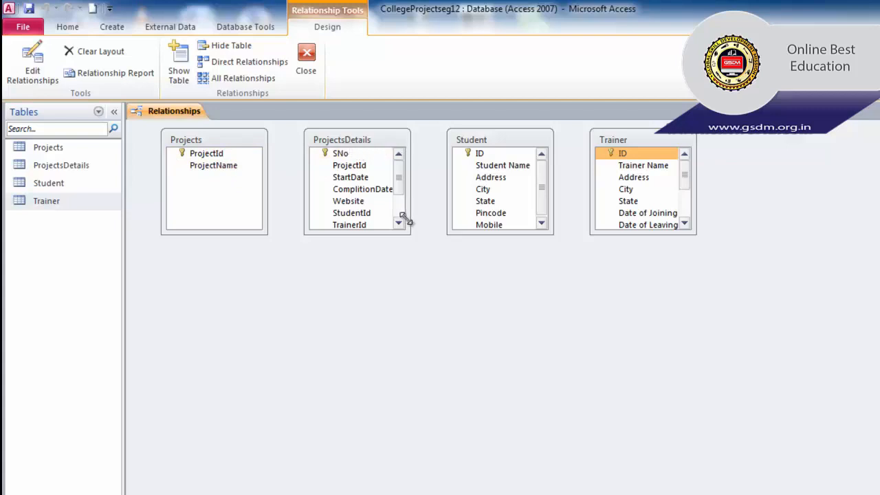
Enlarge the ProjectsDetails, Student and Trainer table boxes vertically so that their full field lists fit.
drag(407, 232, 407, 296)
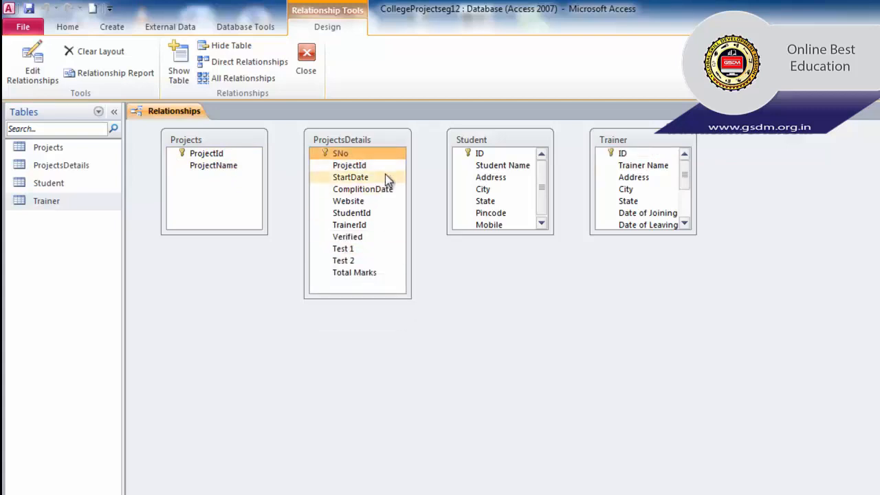
drag(499, 234, 503, 289)
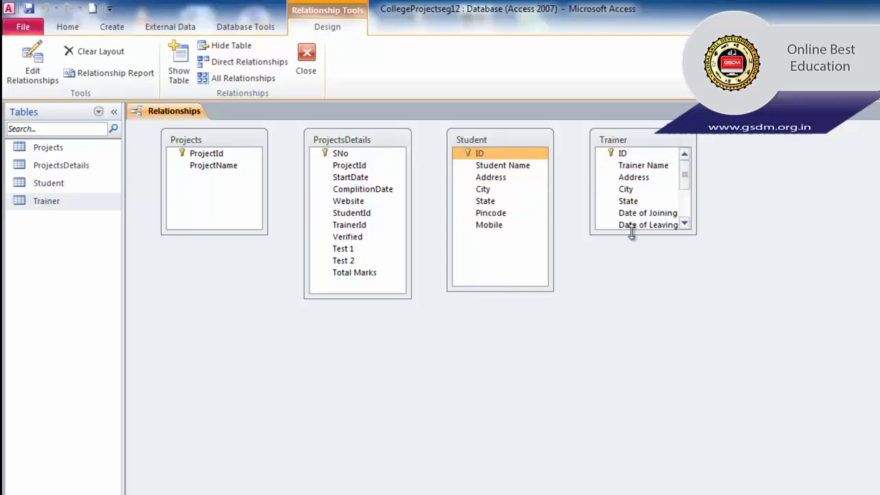
drag(631, 234, 628, 327)
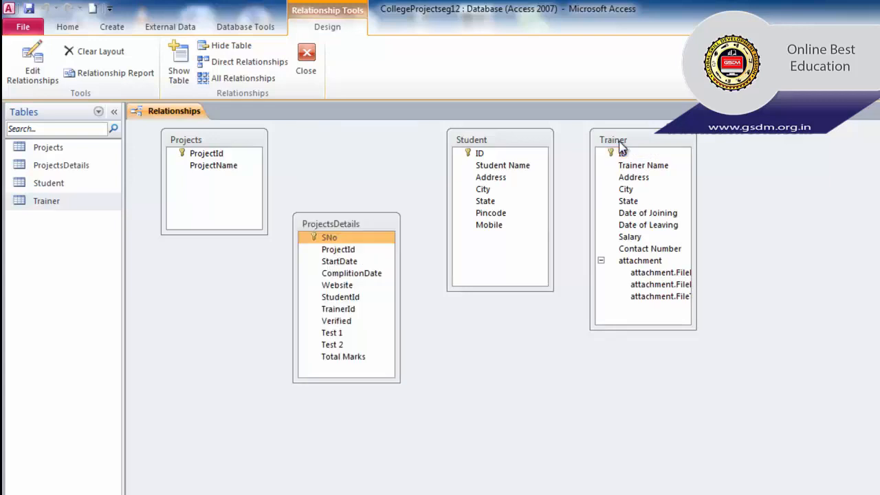
Rearrange the diagram with Student below Projects, ProjectsDetails in the middle and Trainer slightly farther out on the opposite side.
drag(525, 145, 244, 282)
drag(347, 224, 427, 225)
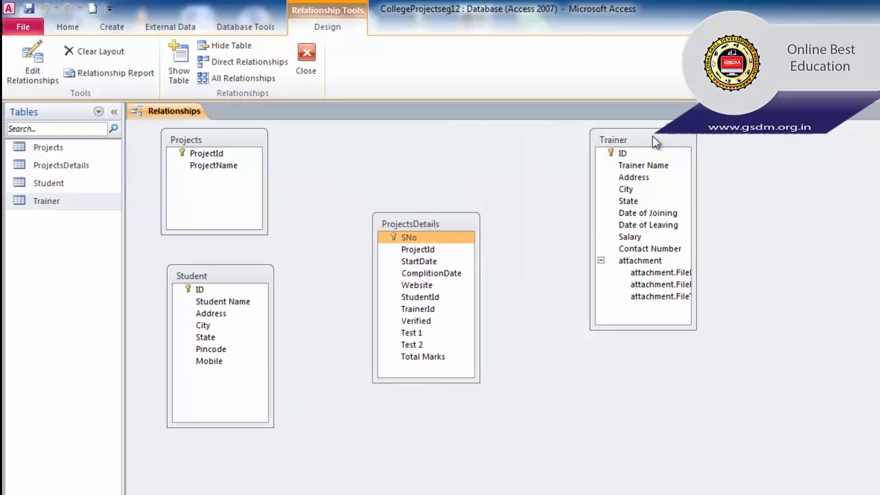
drag(664, 141, 677, 145)
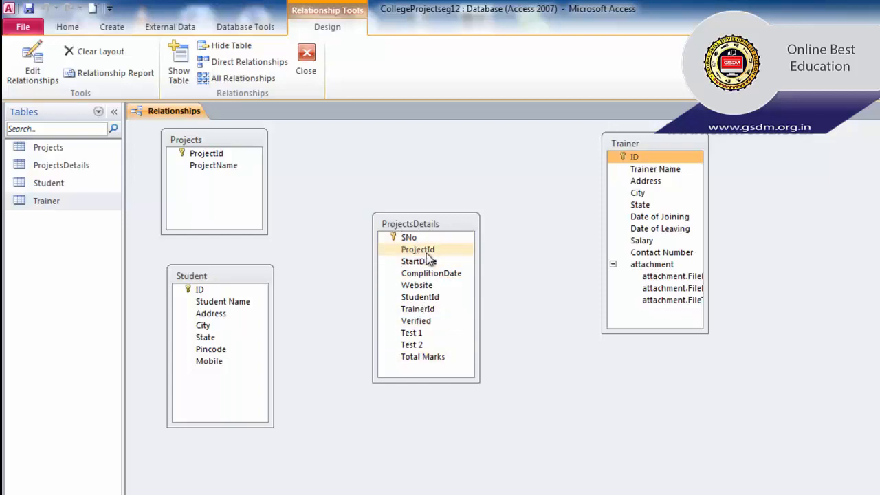
click(424, 253)
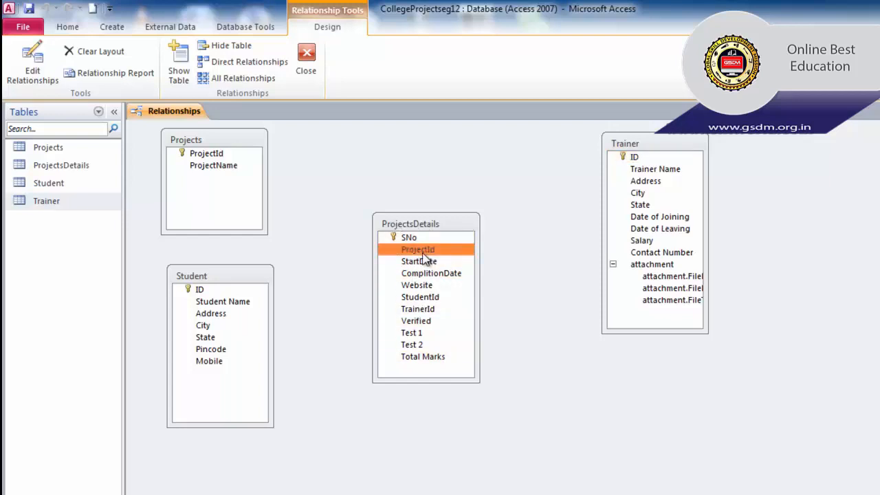
drag(424, 258, 283, 206)
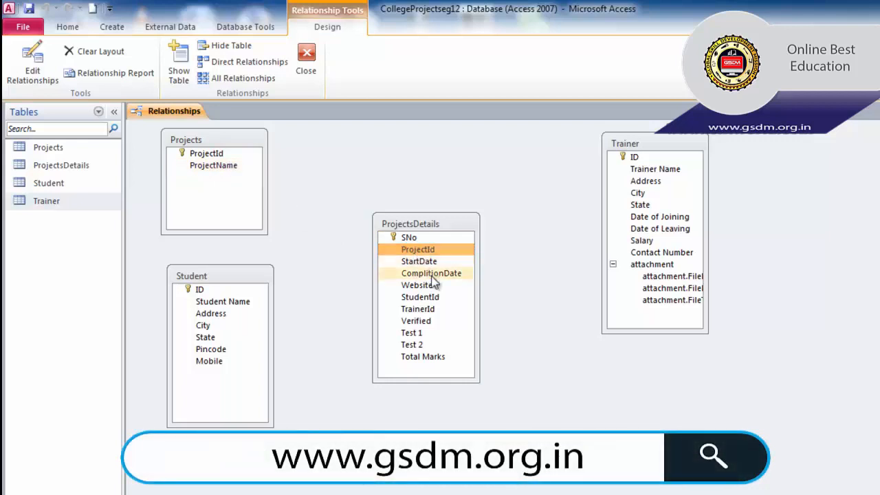
click(432, 299)
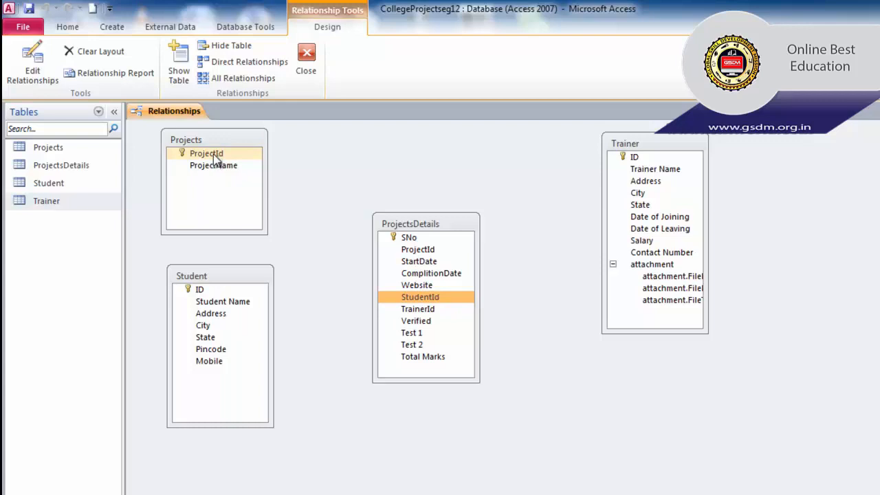
Create a relationship from ProjectId in Projects to ProjectId in ProjectsDetails, enforcing referential integrity with cascading updates and deletes.
drag(217, 154, 416, 251)
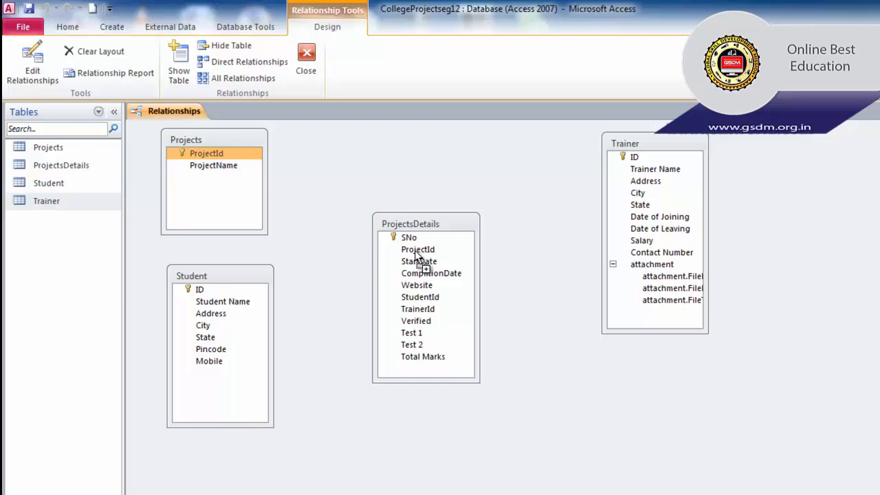
drag(415, 254, 417, 253)
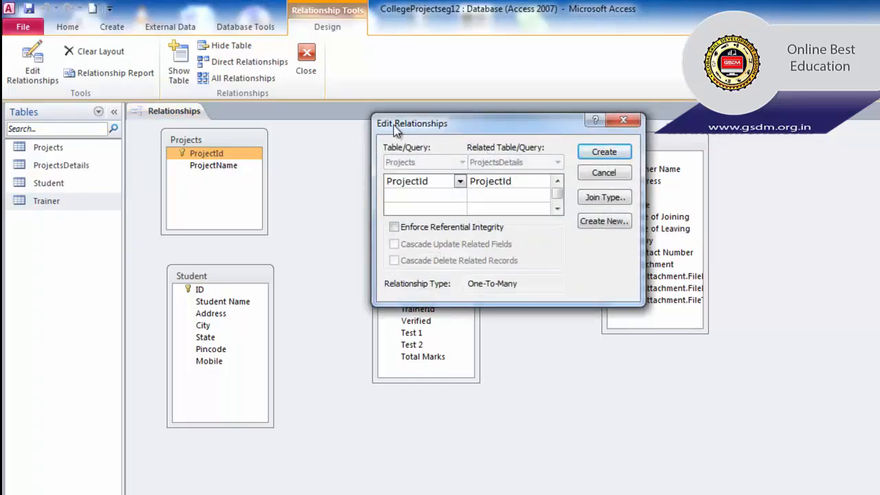
drag(472, 131, 493, 191)
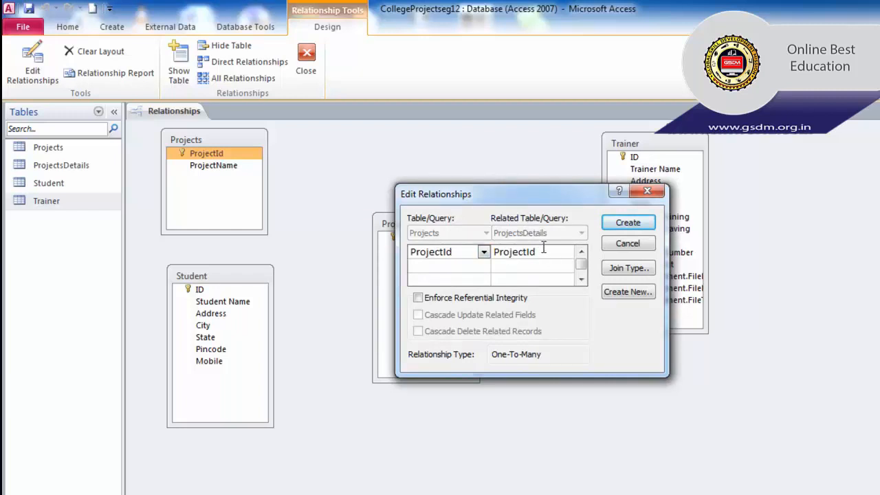
click(418, 298)
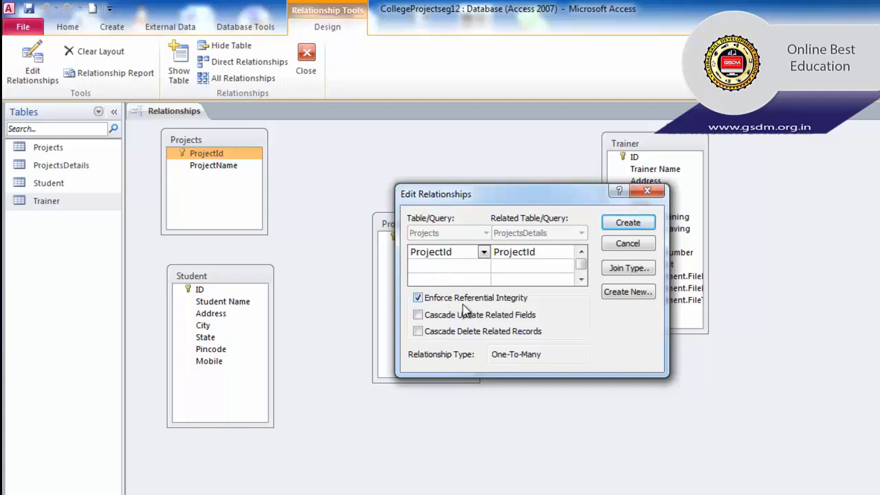
click(429, 322)
click(422, 333)
drag(523, 196, 501, 396)
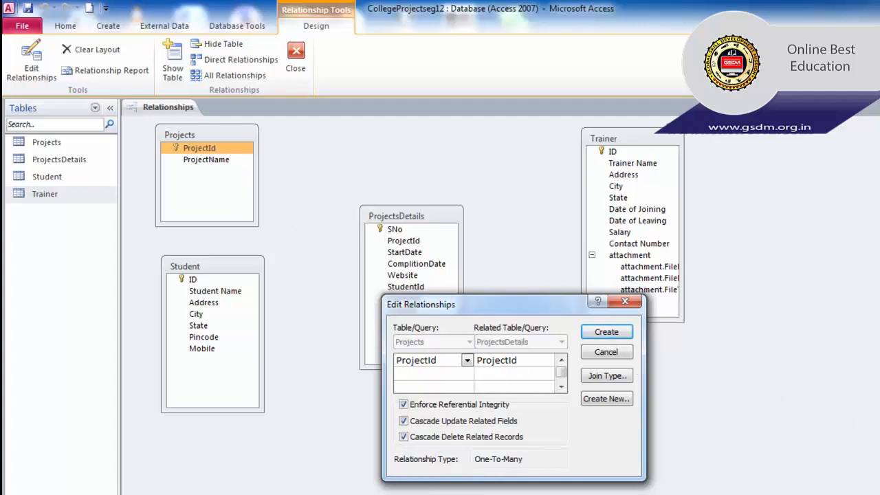
key(Tab)
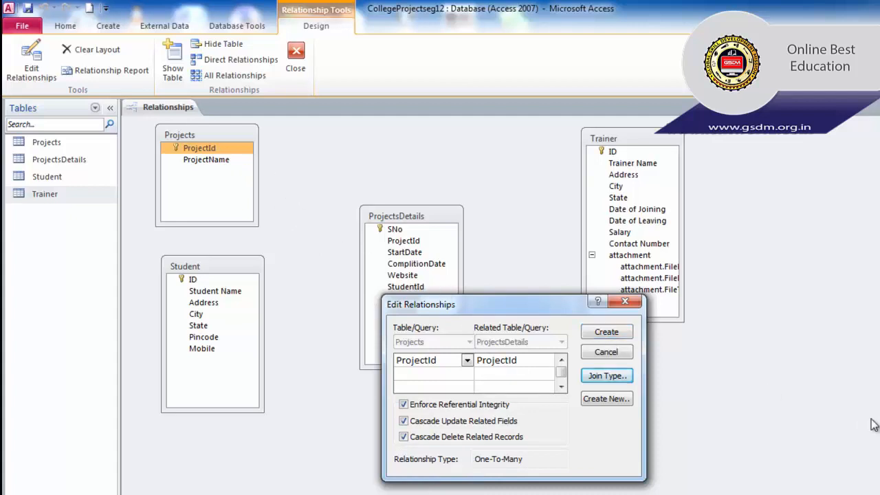
click(605, 337)
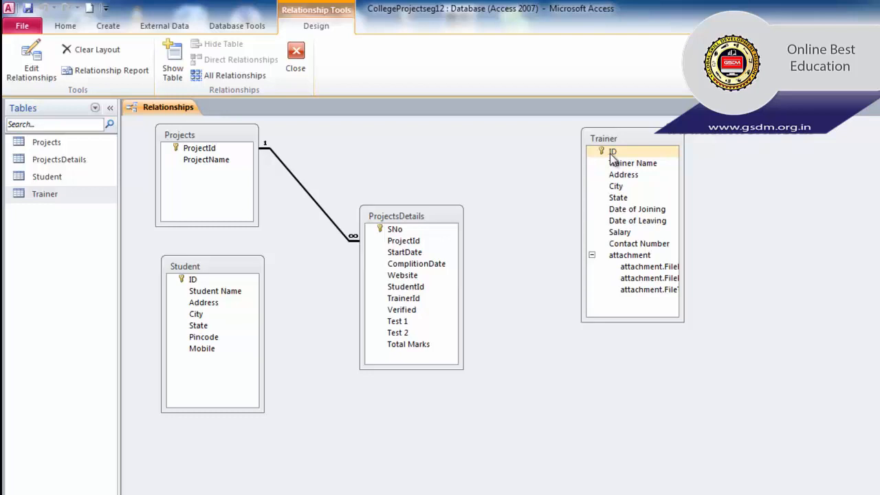
Create a relationship from ID in Trainer to TrainerId in ProjectsDetails, enforcing referential integrity with cascading updates.
drag(611, 156, 409, 303)
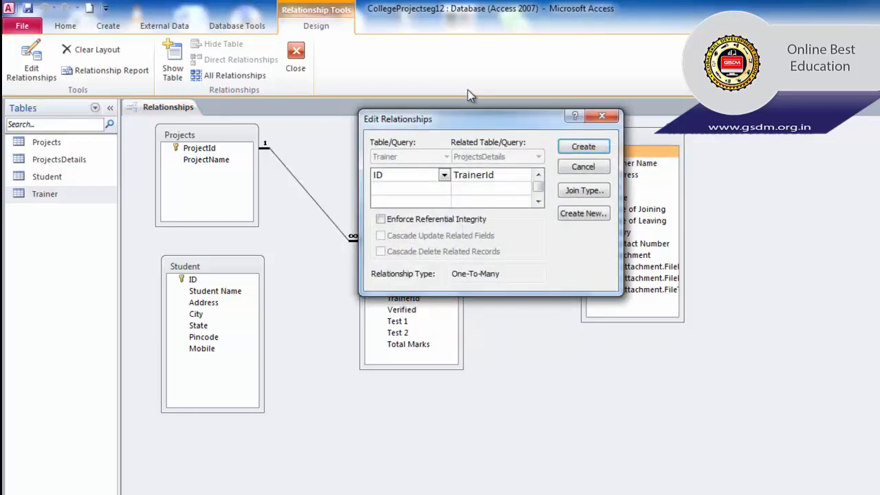
click(406, 219)
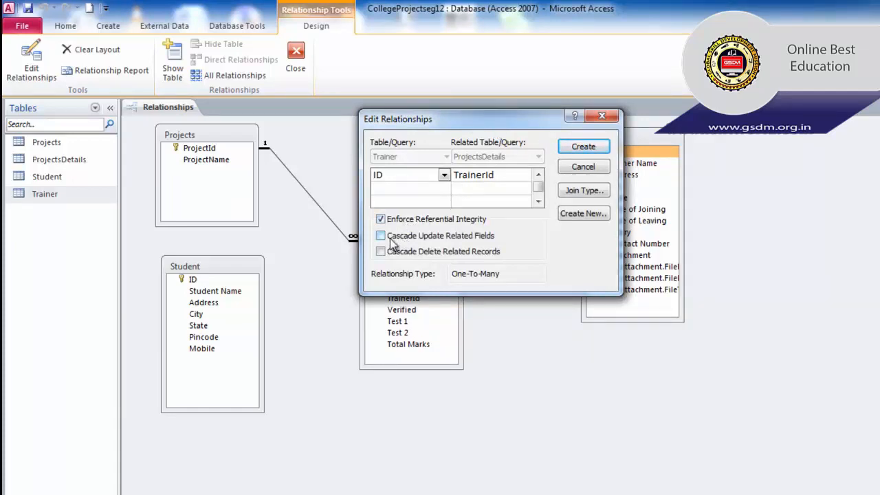
click(390, 239)
click(576, 148)
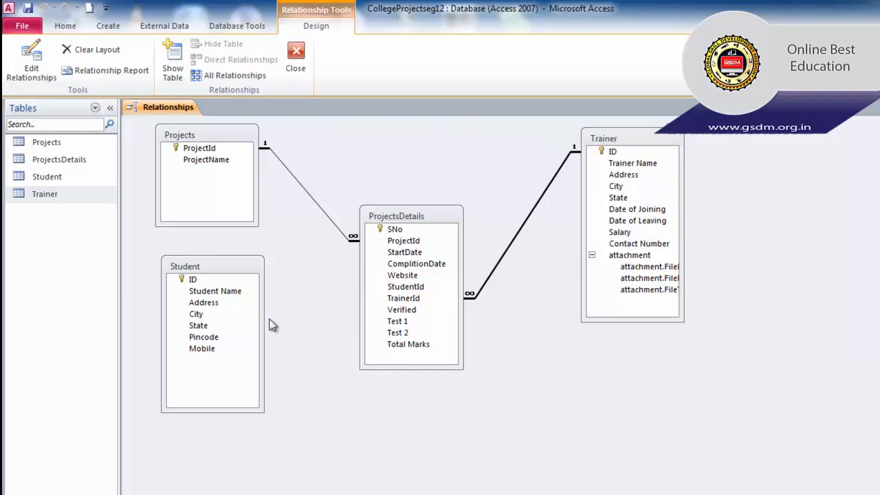
click(221, 279)
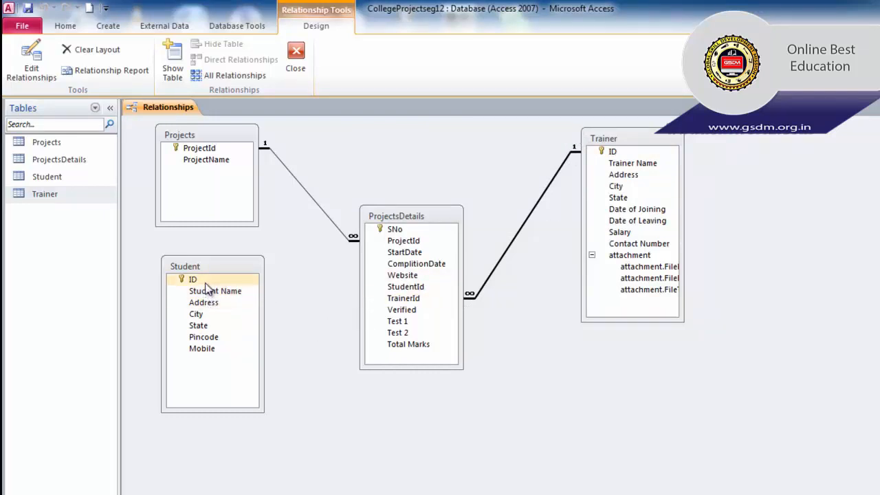
click(286, 290)
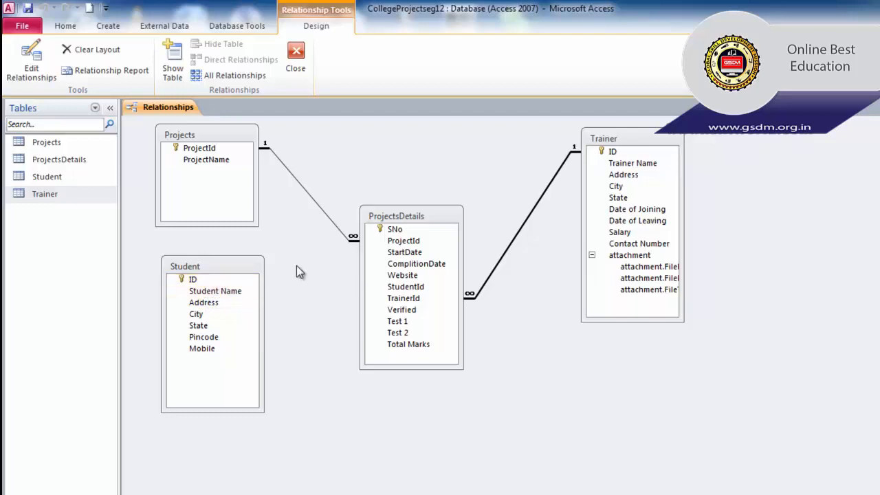
click(447, 228)
click(396, 264)
click(197, 281)
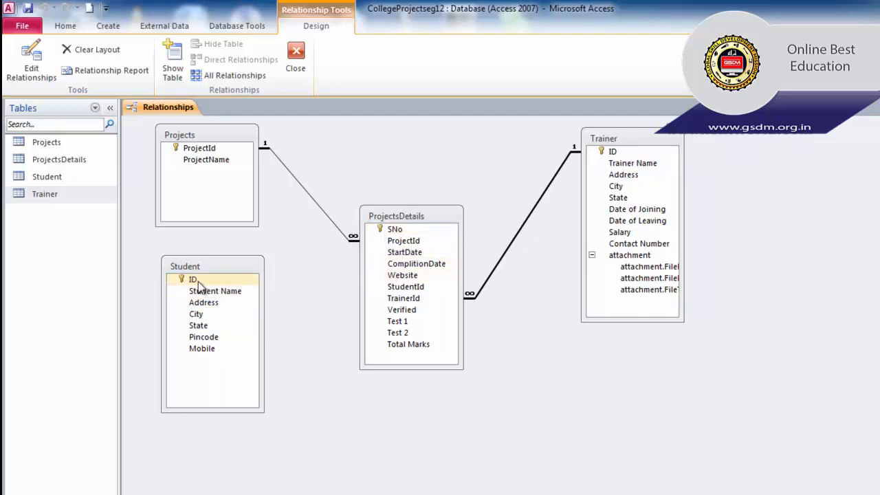
Create a relationship from ID in Student to StudentId in ProjectsDetails, enforcing referential integrity with cascading updates.
drag(198, 284, 405, 287)
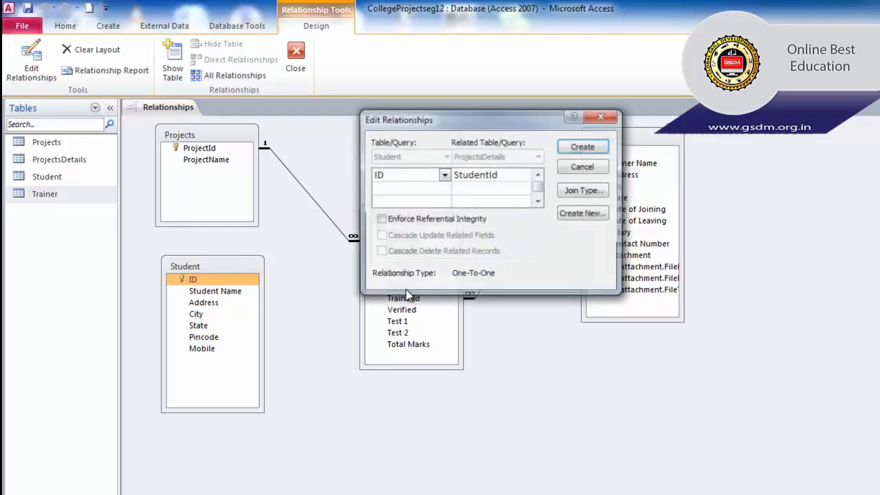
click(416, 220)
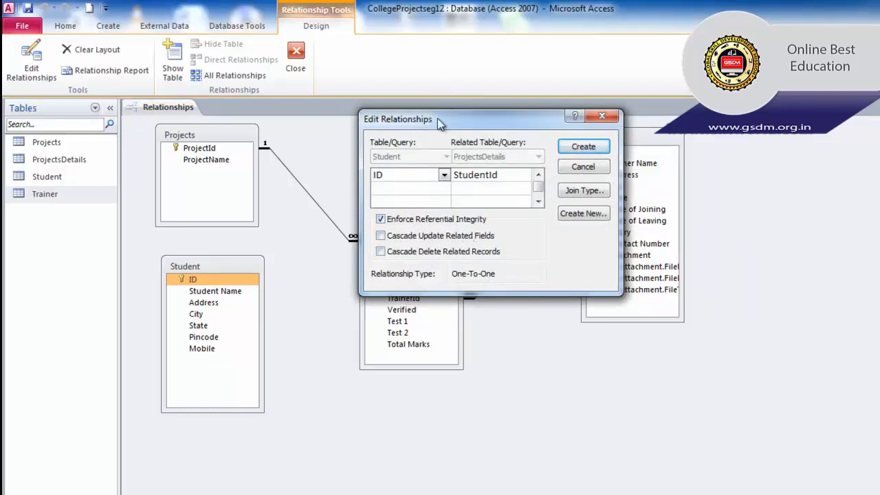
drag(438, 119, 696, 198)
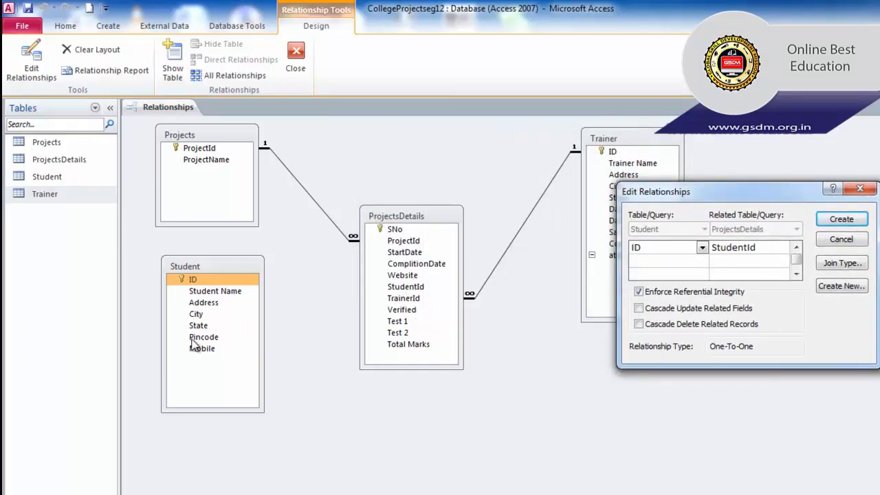
click(638, 309)
click(834, 220)
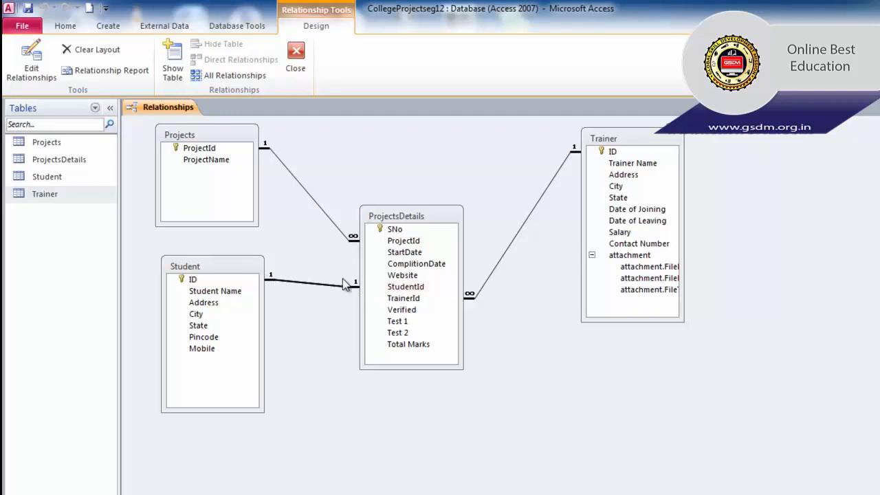
Close the Relationships window and save the changes to its layout.
click(417, 297)
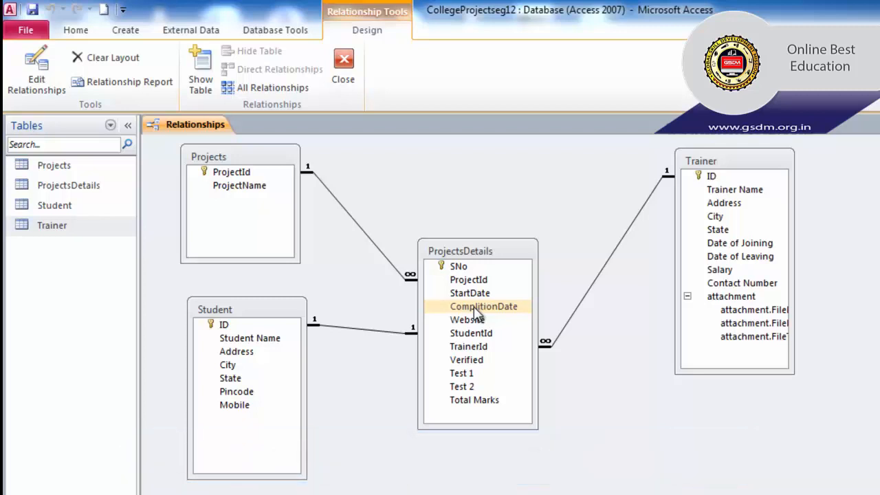
click(345, 77)
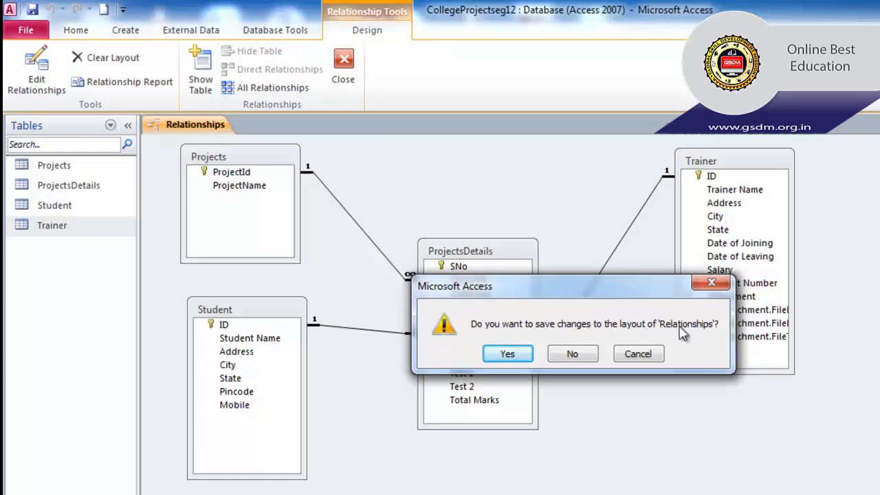
click(515, 354)
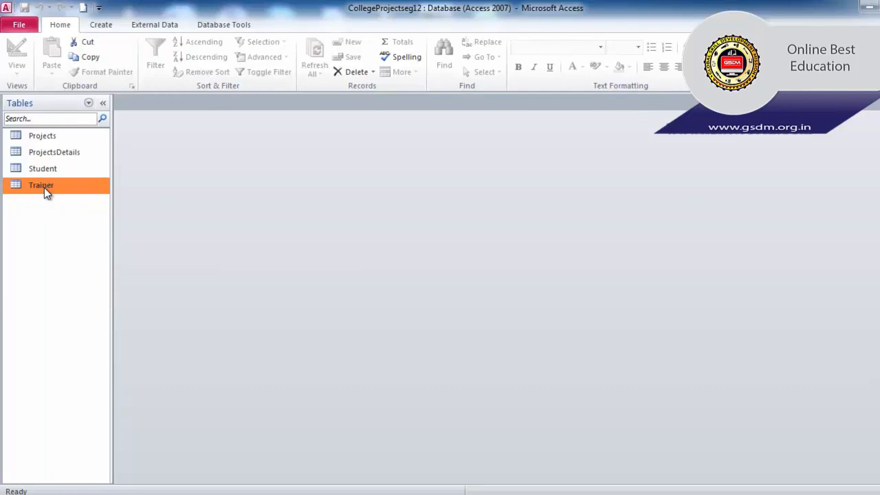
Open the Trainer table and examine the related project records of the trainers with IDs 2, 3 and 4.
double_click(43, 186)
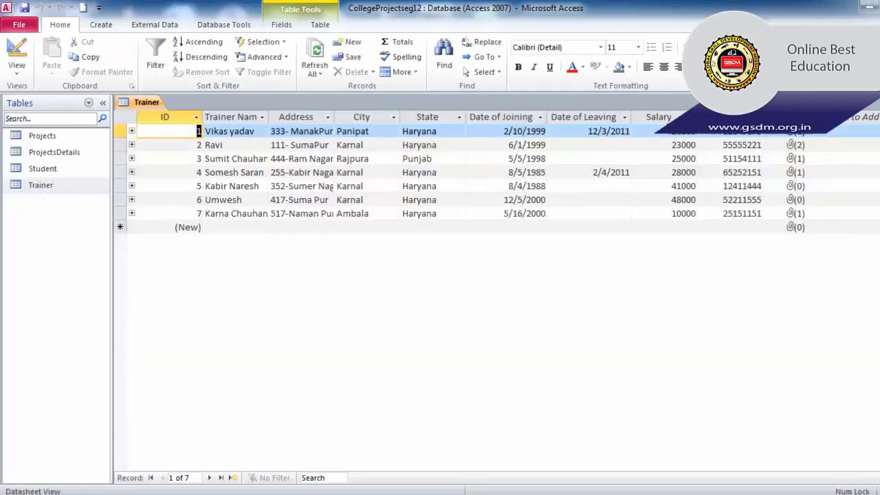
click(131, 145)
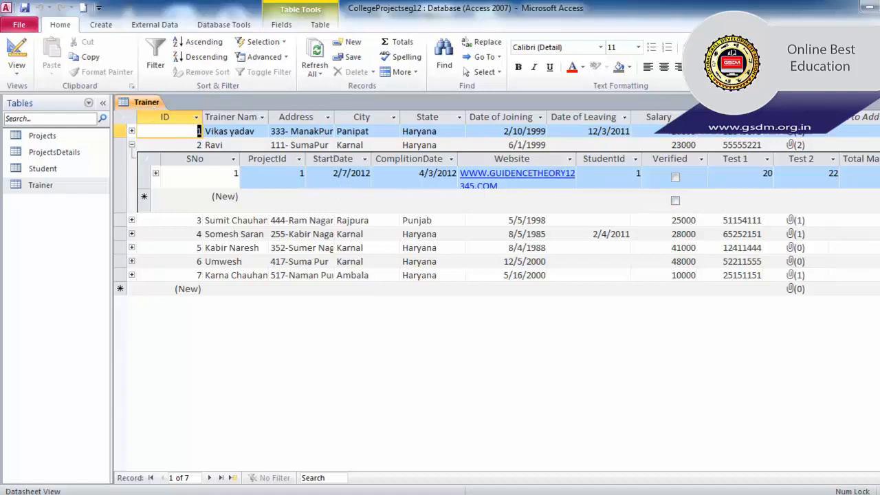
click(131, 145)
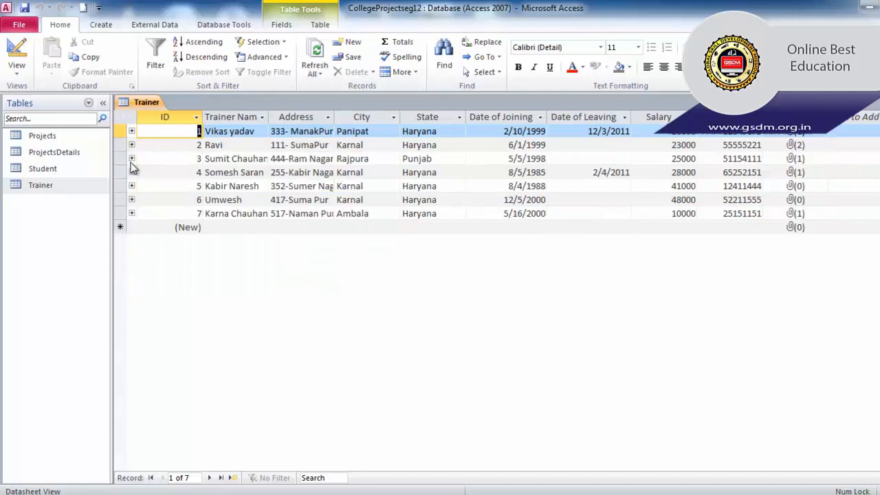
click(132, 159)
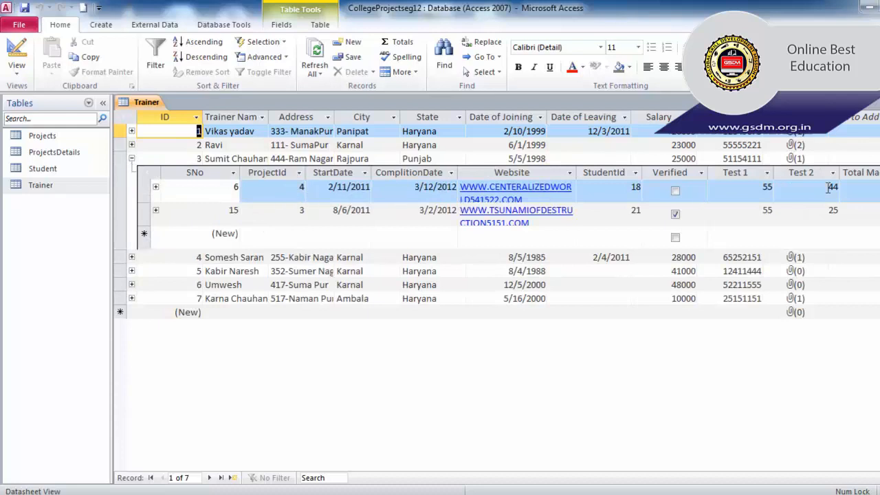
click(132, 159)
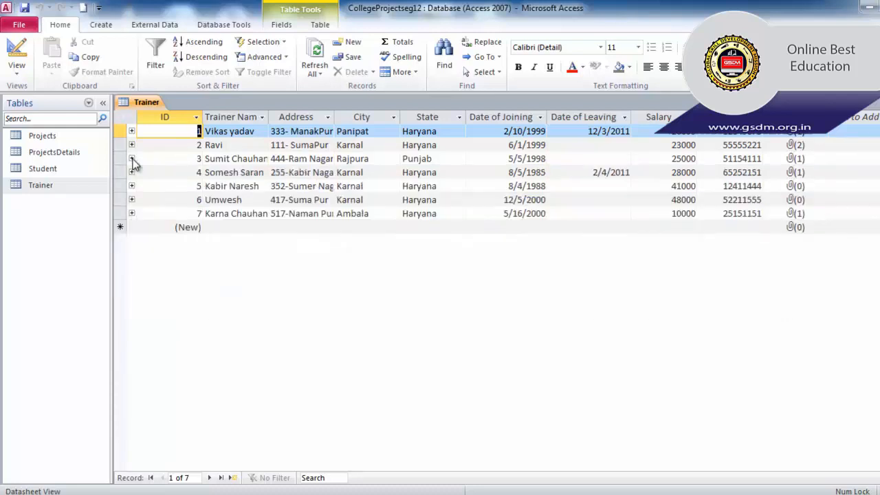
click(131, 172)
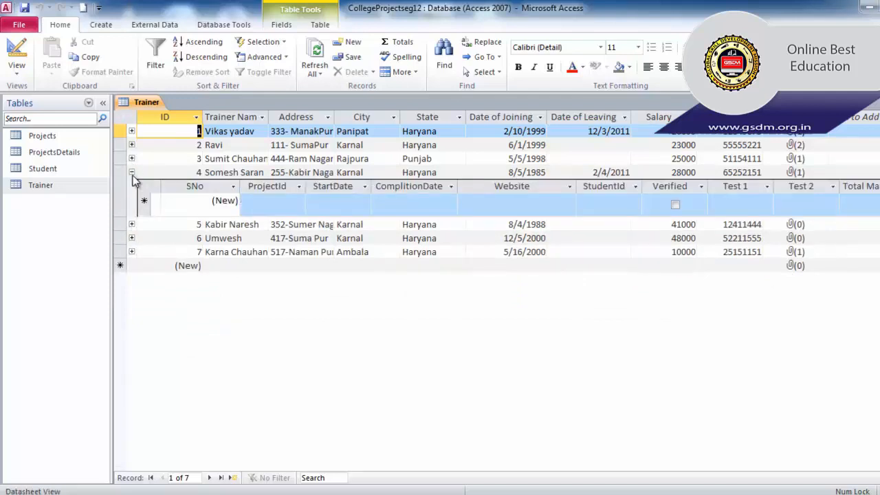
Recheck the related project records of the trainer with ID 4, leaving that trainer's subdatasheet collapsed.
click(132, 173)
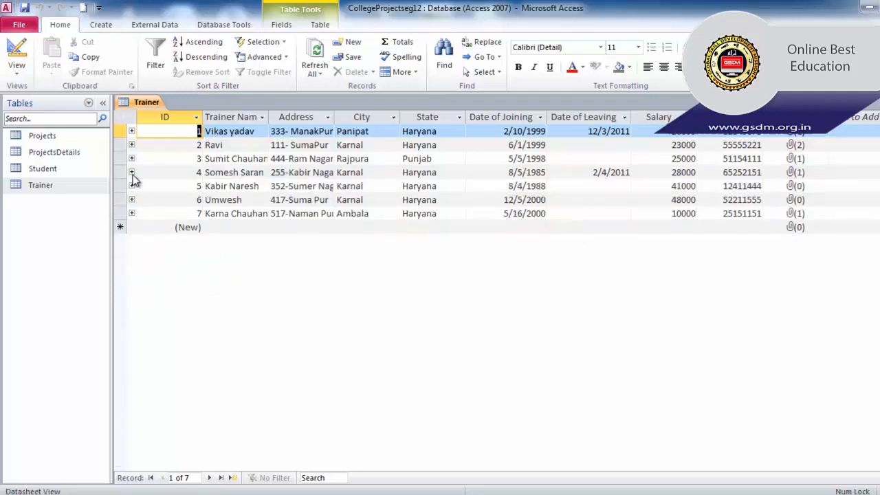
click(132, 172)
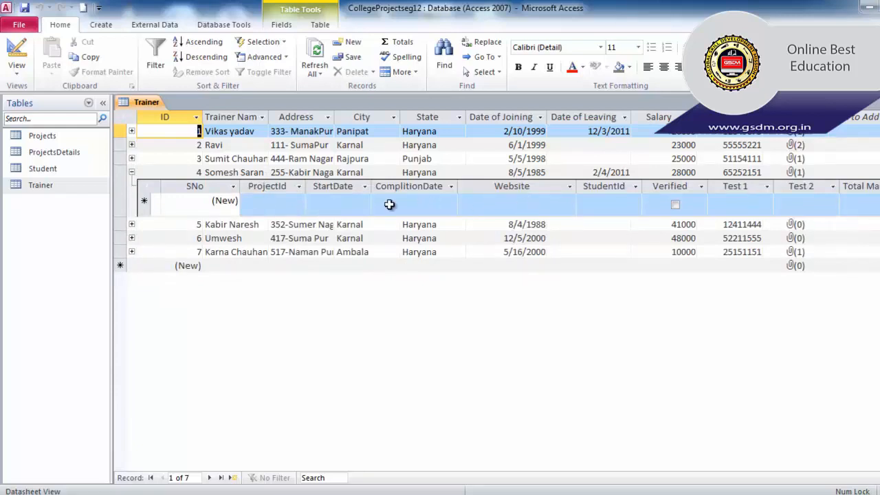
click(133, 173)
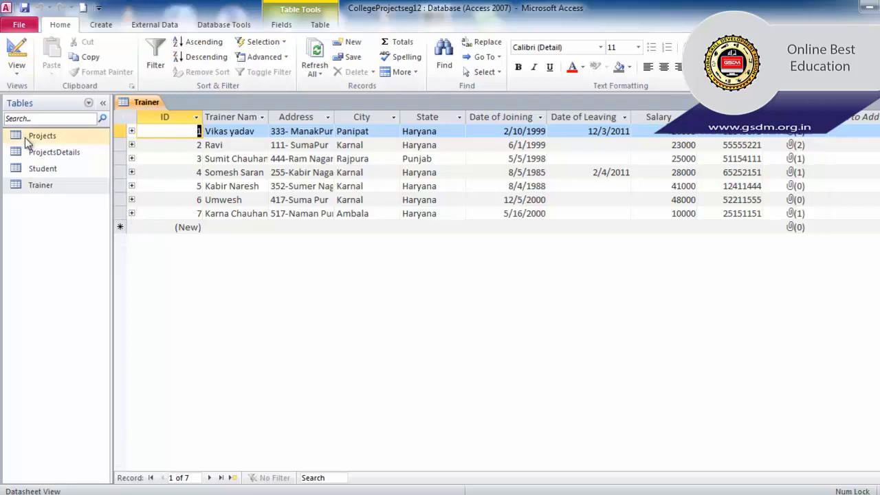
Open the Projects table and examine the related ProjectsDetails records of projects 1, 2 and 3, collapsing their subdatasheets again.
click(55, 136)
double_click(55, 136)
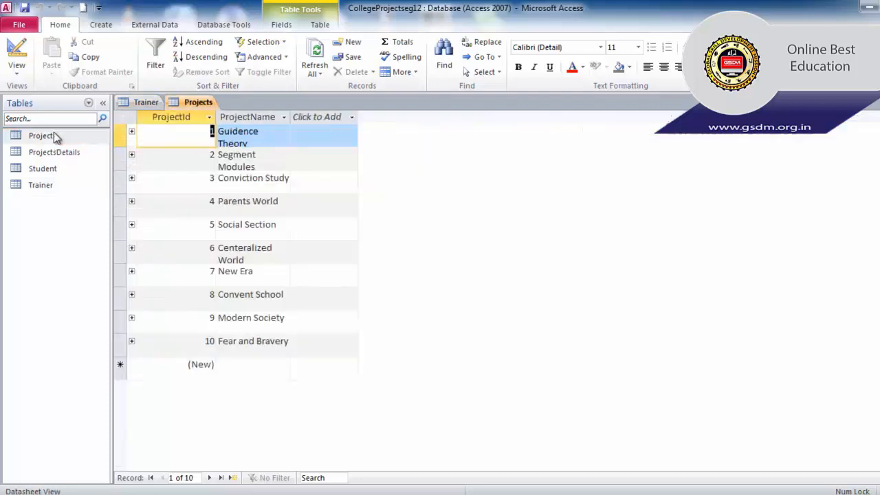
click(132, 131)
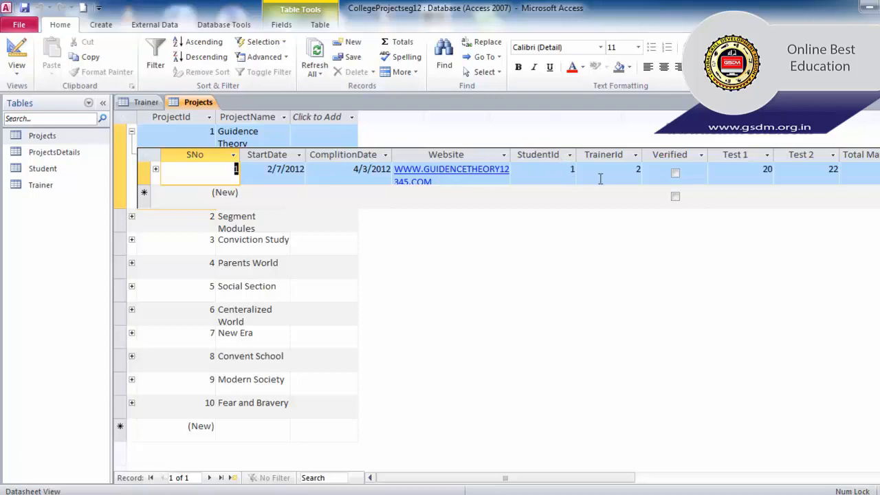
click(132, 217)
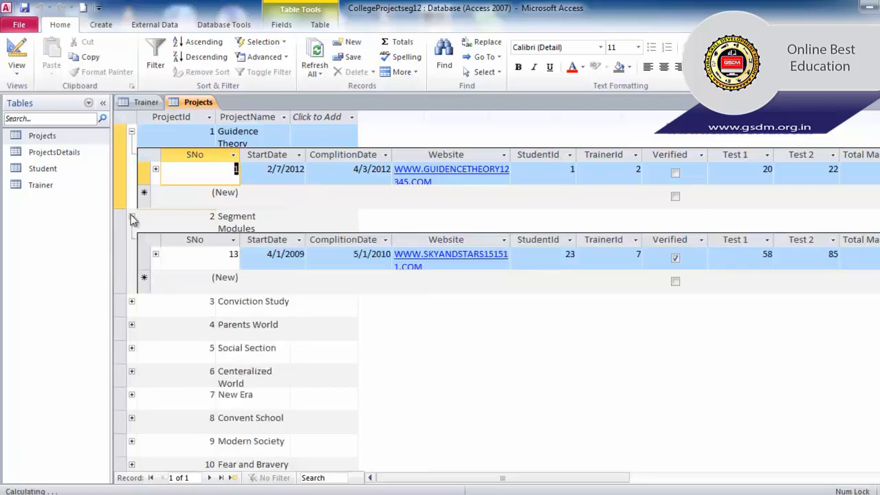
click(132, 302)
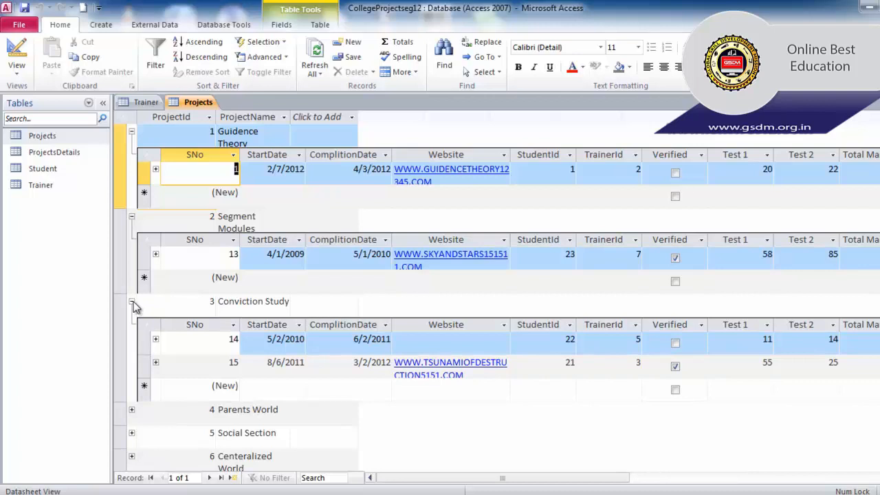
click(132, 302)
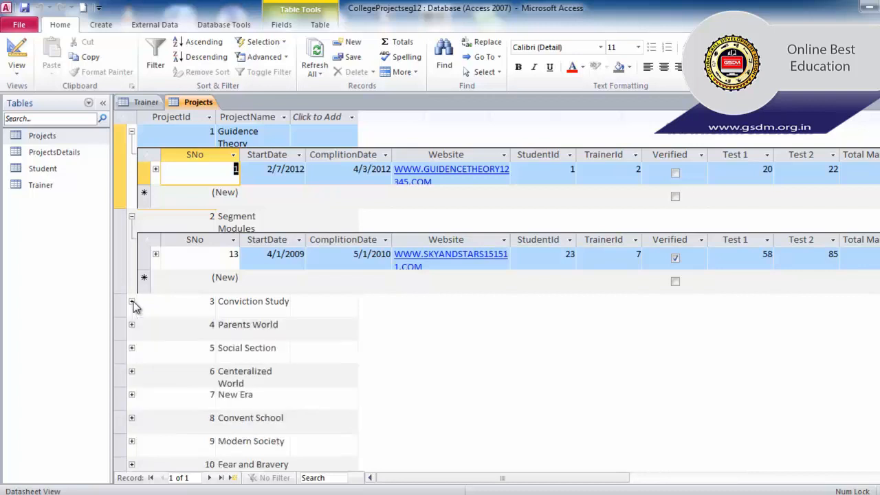
click(131, 218)
click(132, 132)
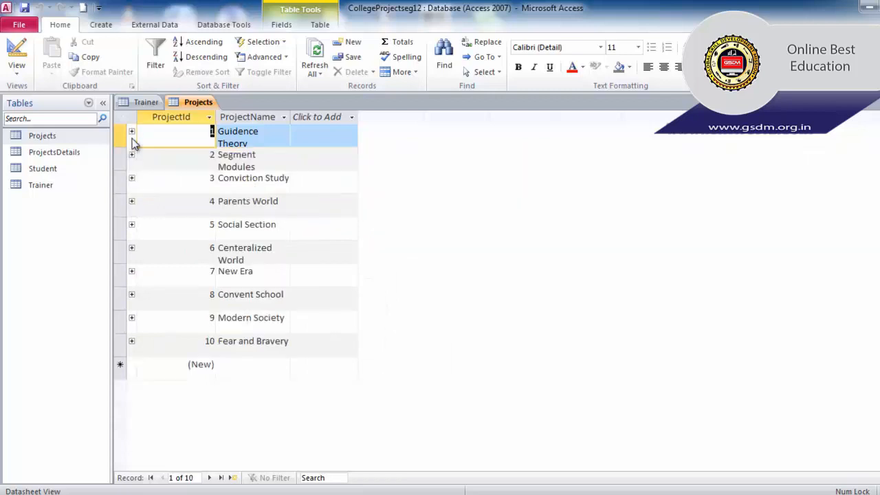
Open the Student table to examine the related project records of the student with ID 1, and close the Student and Projects tables.
double_click(64, 170)
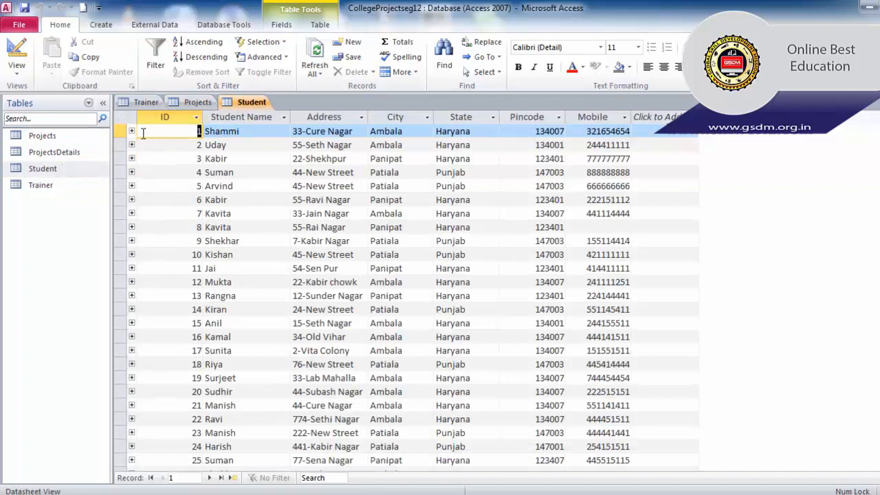
click(132, 132)
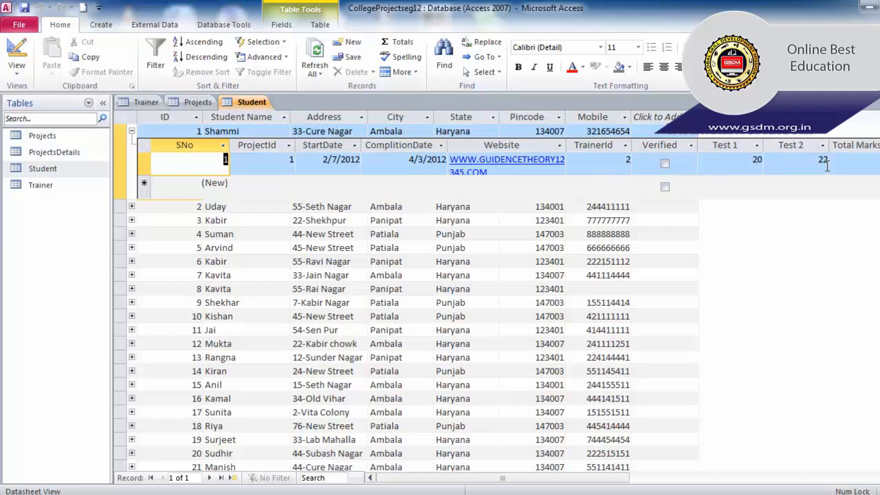
key(ctrl+w)
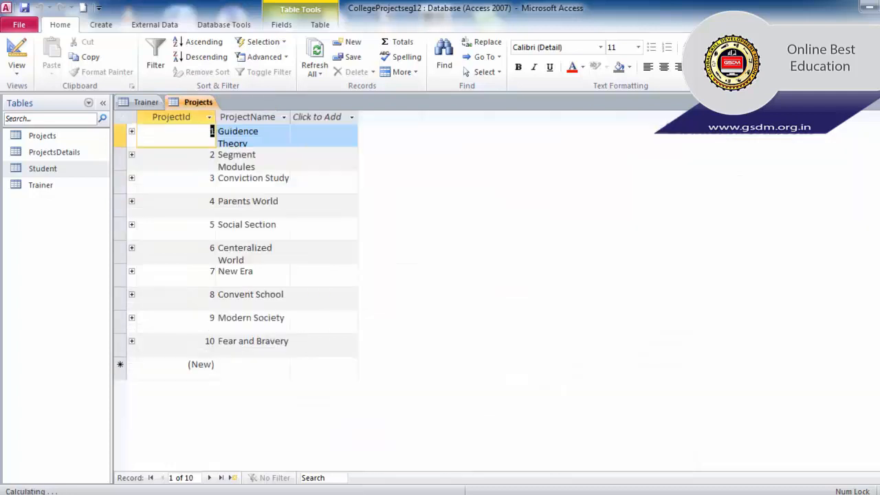
key(ctrl+w)
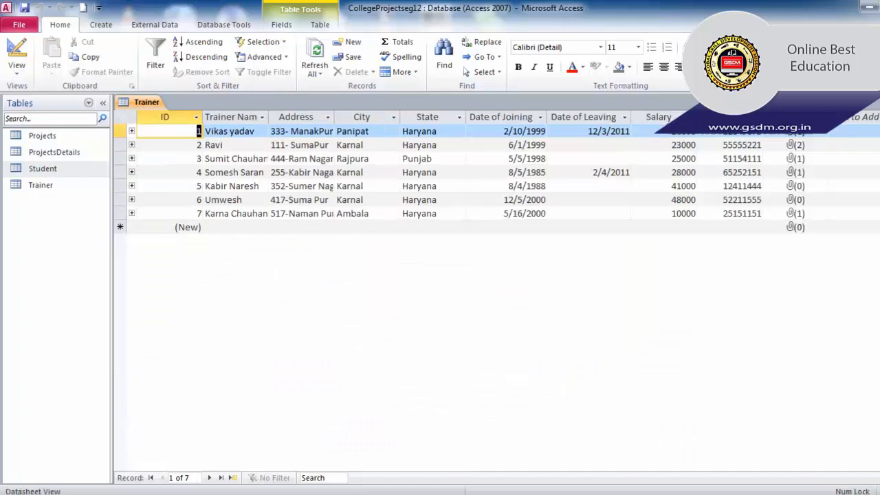